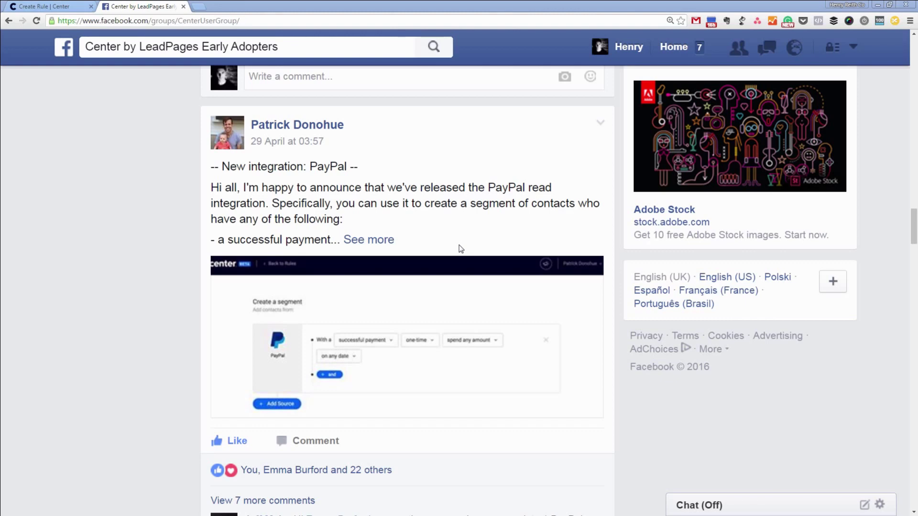
- Expand the PayPal integration announcement in the Center by LeadPages Early Adopters group
left_click(388, 241)
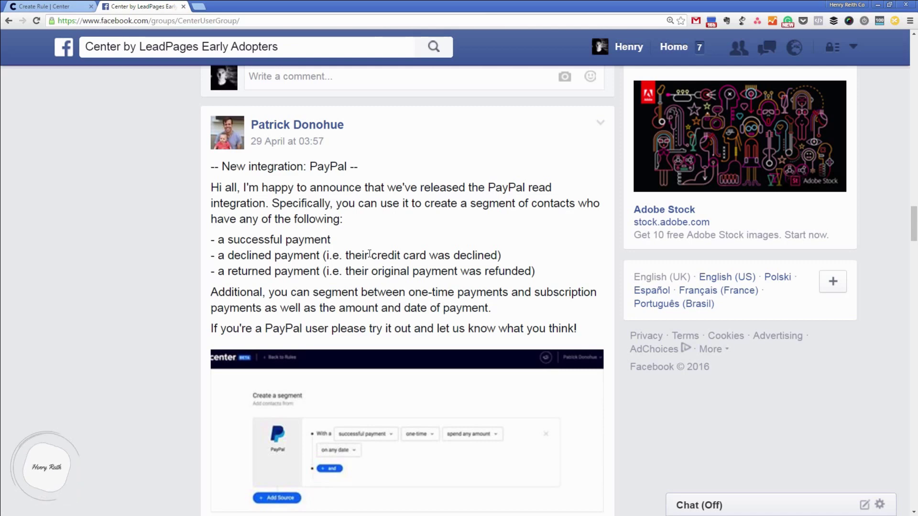
- Preview the PayPal connection from the Create Rule page's integration list, then close the dialog
left_click(57, 9)
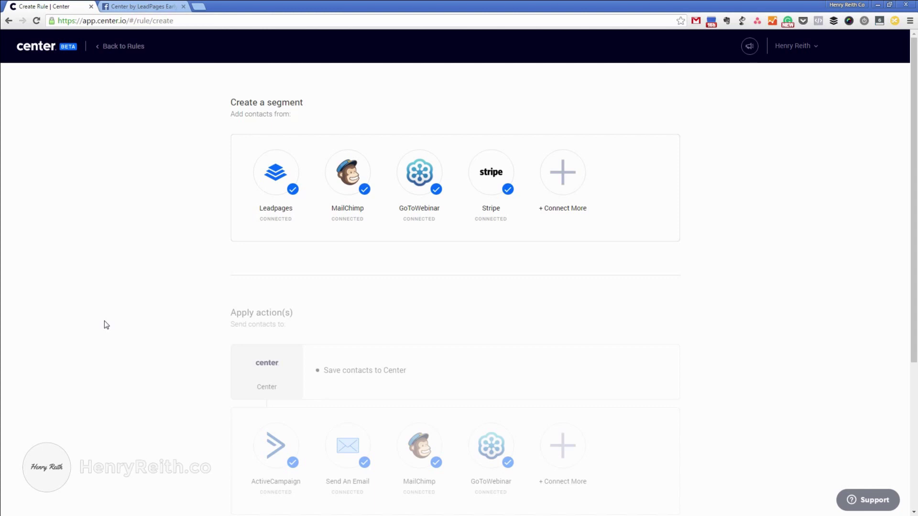
left_click(564, 172)
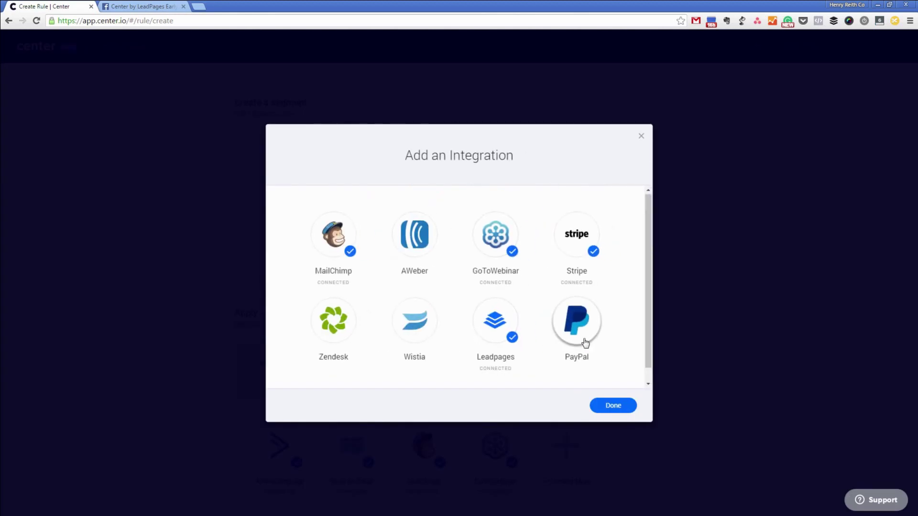
scroll(583, 343, "down", 1)
left_click(579, 299)
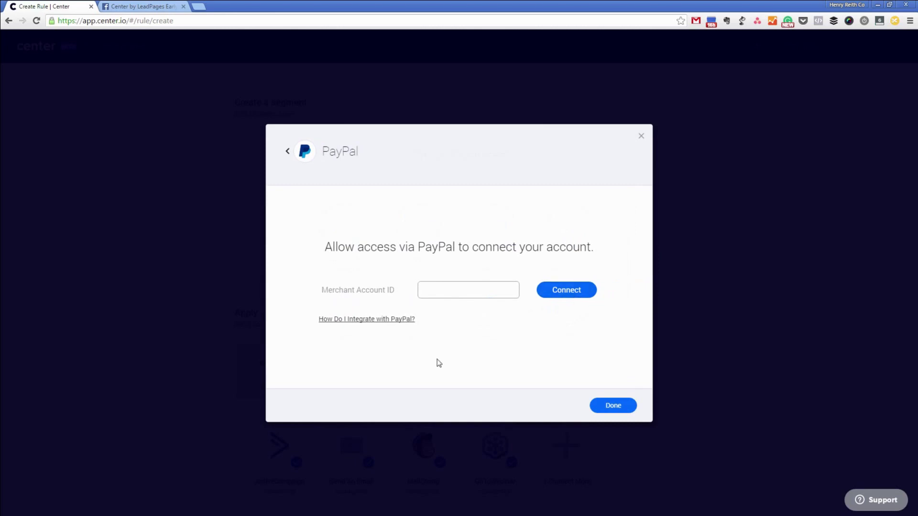
left_click(291, 152)
left_click(644, 137)
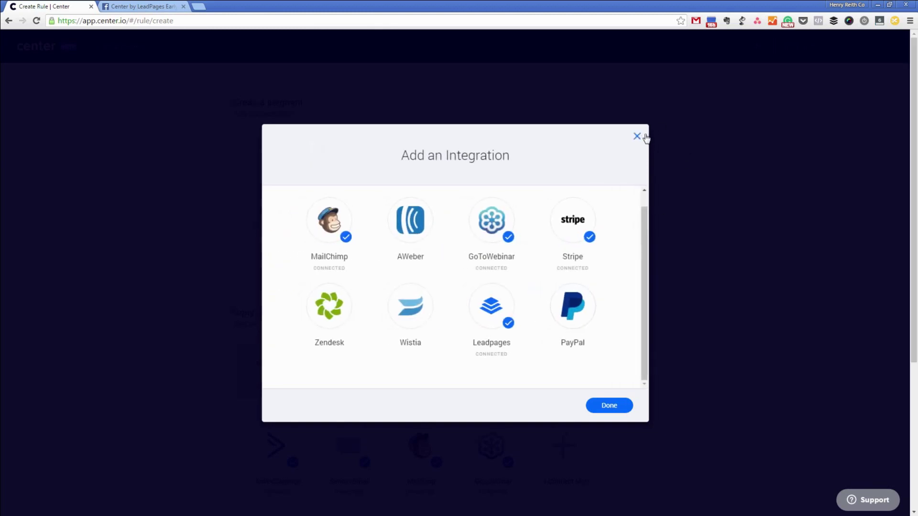
left_click(281, 206)
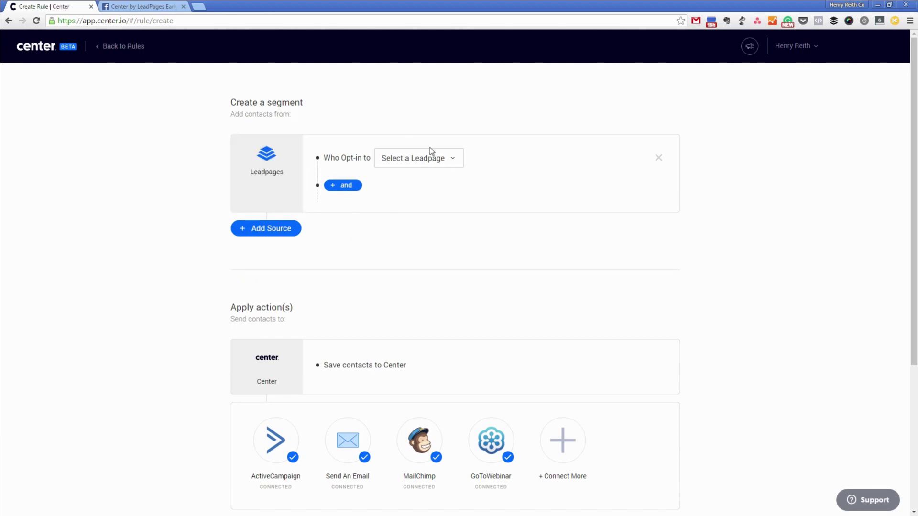
scroll(401, 295, "down", 3)
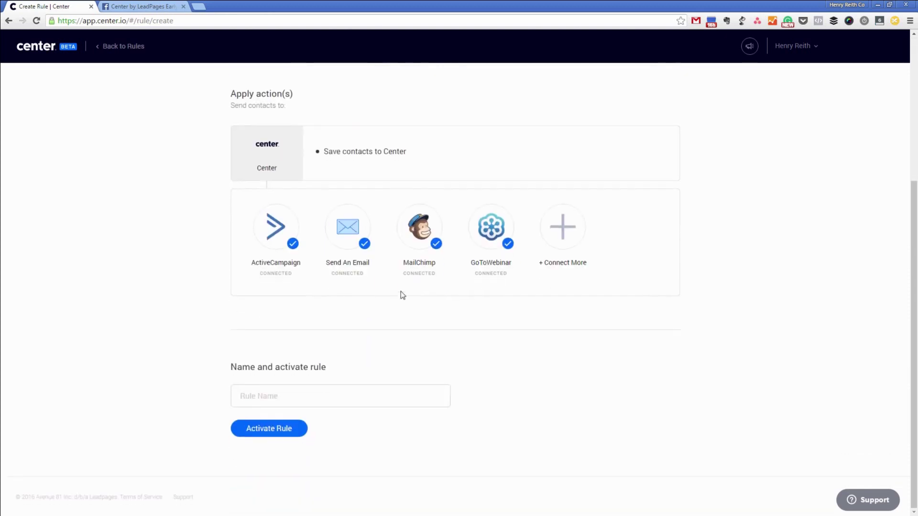
left_click(562, 226)
scroll(427, 325, "down", 3)
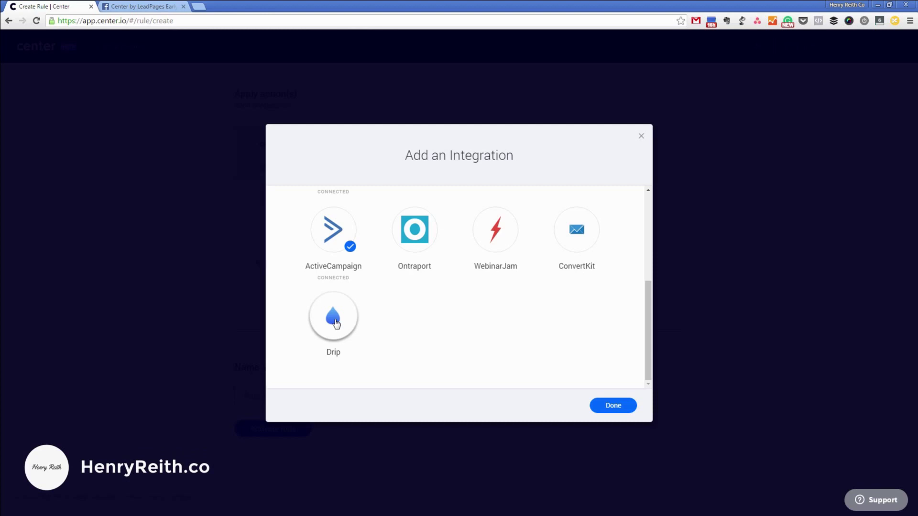
left_click(641, 136)
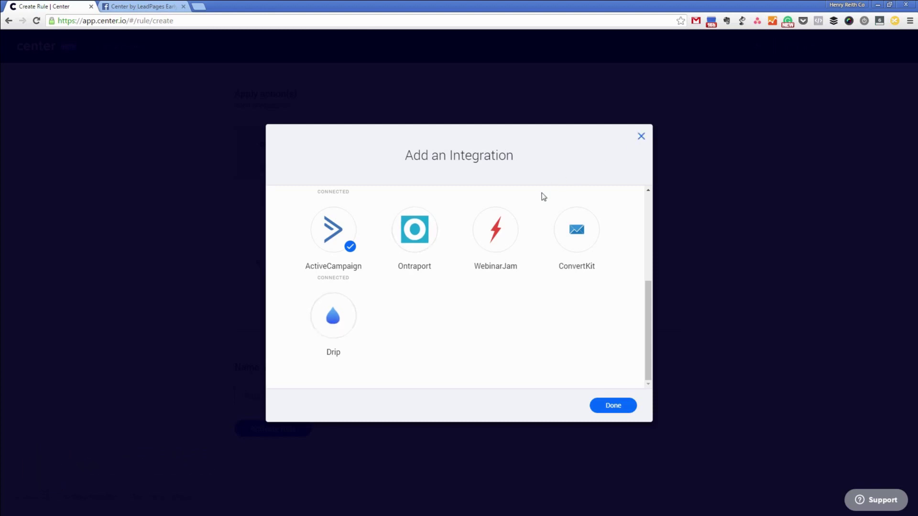
scroll(331, 320, "up", 2)
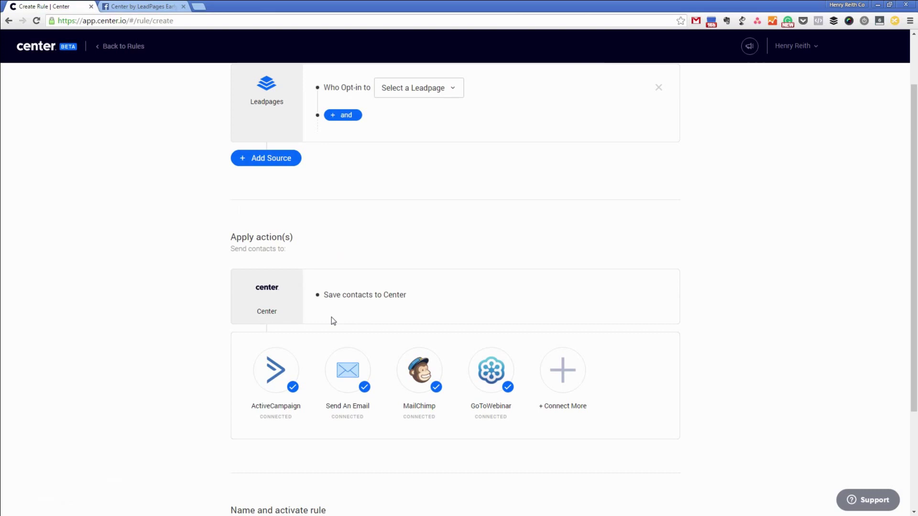